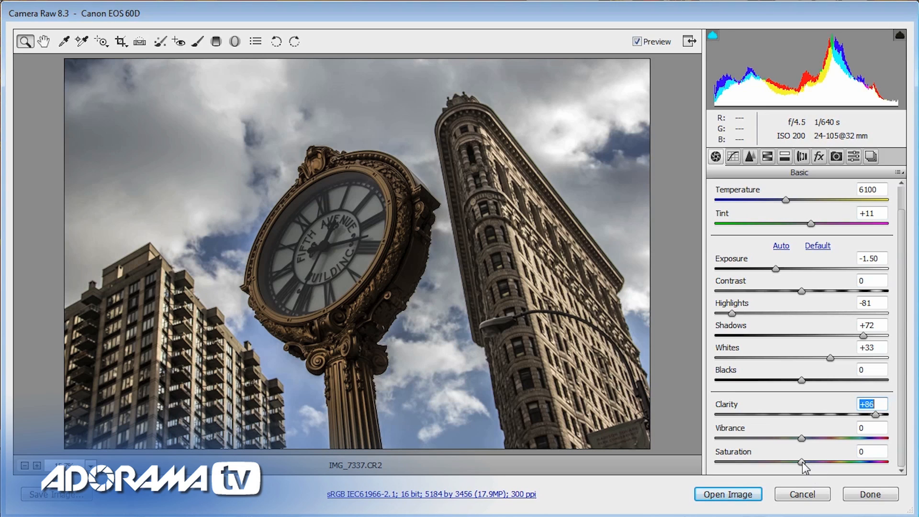
- Raise the photo's saturation to +97 and lower its vibrance to -77
{"action": "left_click_drag", "start_coordinate": [801, 466], "coordinate": [853, 471]}
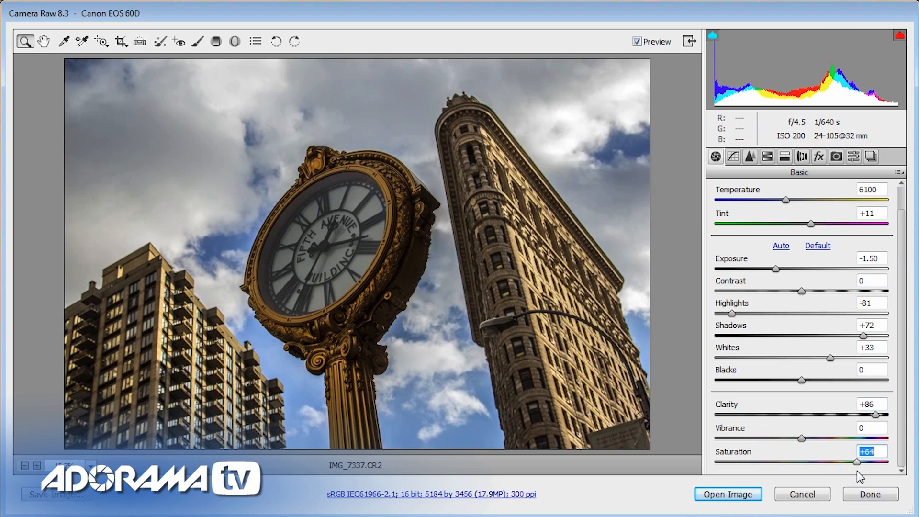
{"action": "left_click_drag", "start_coordinate": [862, 473], "coordinate": [883, 471]}
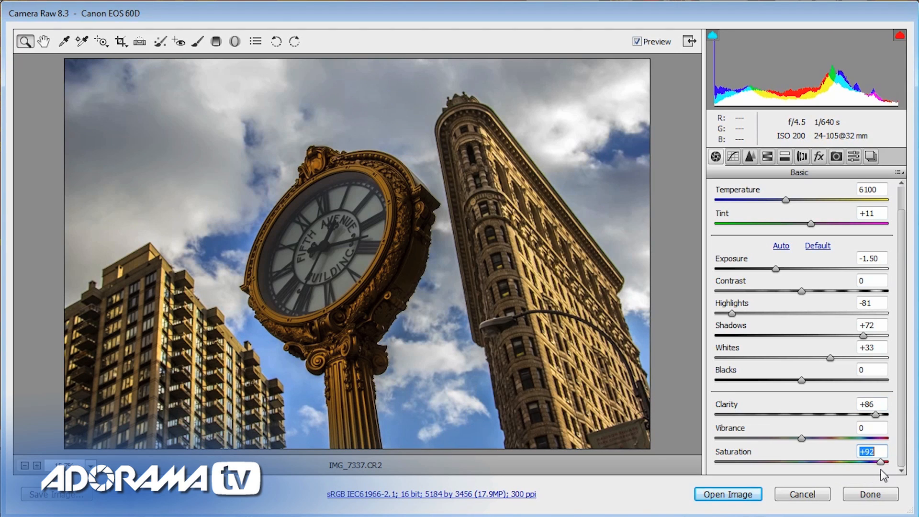
{"action": "left_click_drag", "start_coordinate": [881, 474], "coordinate": [887, 475]}
{"action": "left_click_drag", "start_coordinate": [803, 439], "coordinate": [745, 427]}
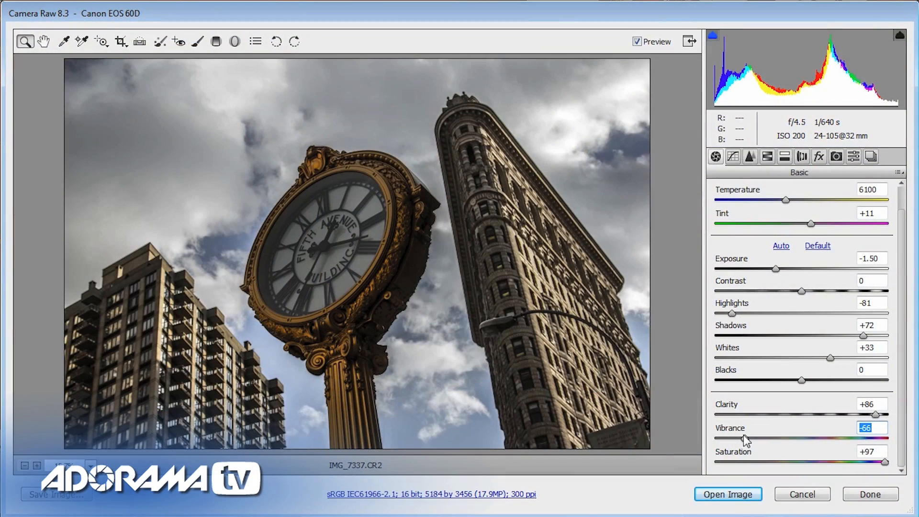
{"action": "left_click_drag", "start_coordinate": [743, 435], "coordinate": [734, 434]}
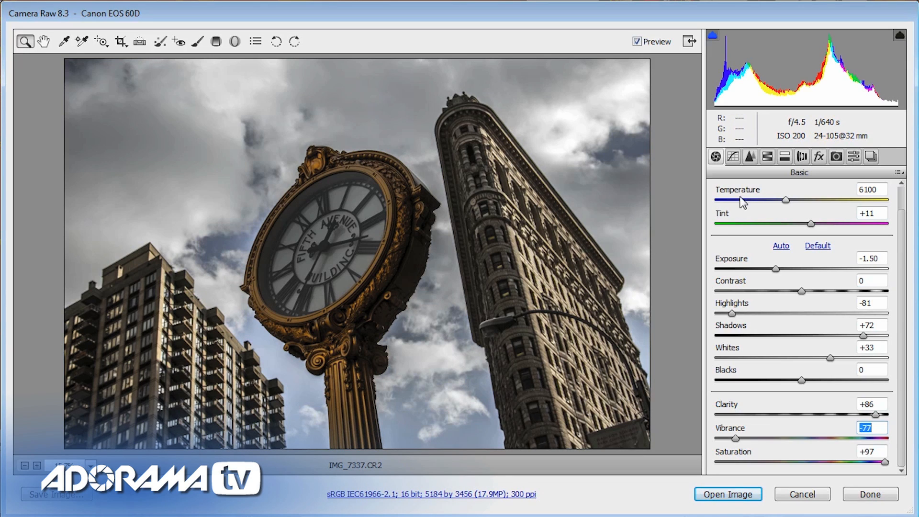
- Split-tone the photo with highlights at hue 50 and saturation 59, and shadows at hue 230 and saturation 64
{"action": "left_click", "coordinate": [785, 158]}
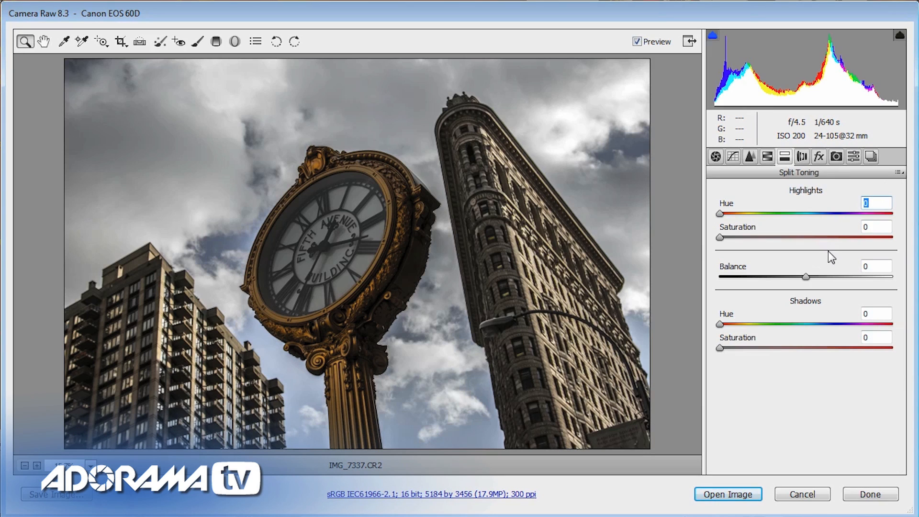
{"action": "type", "text": "50"}
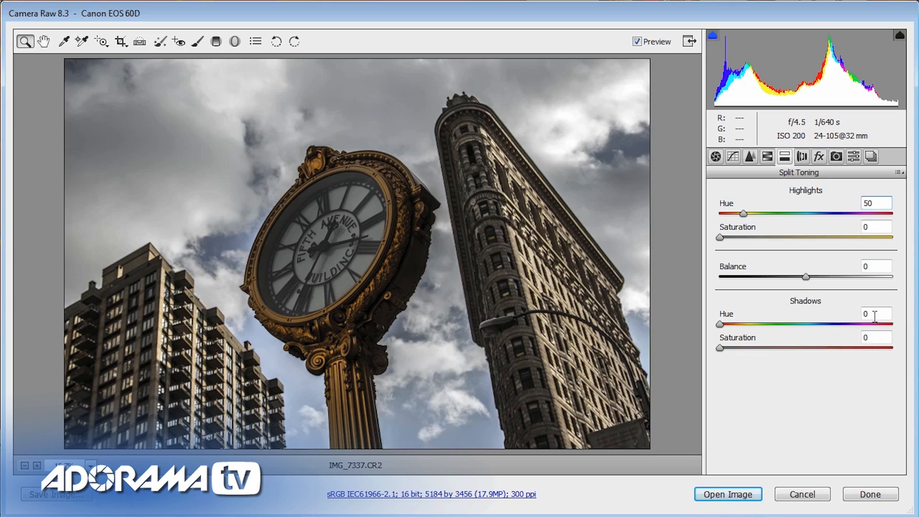
{"action": "type", "text": "230"}
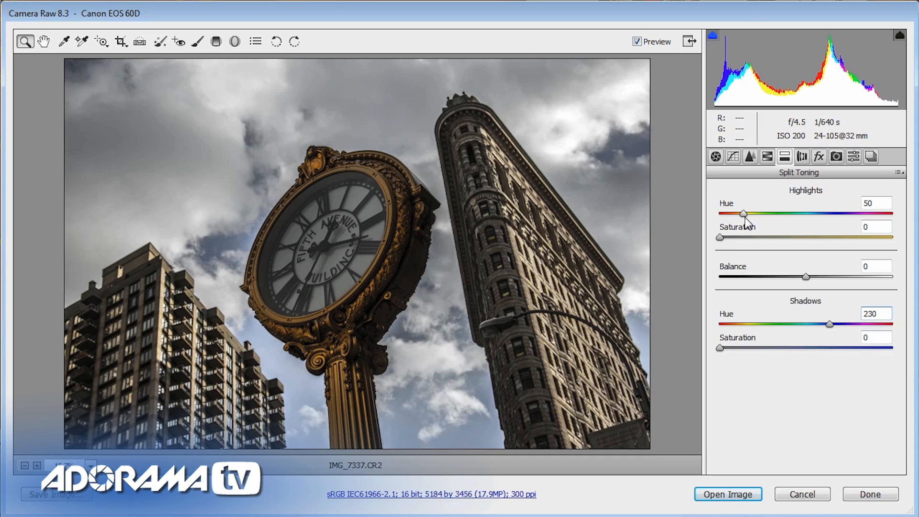
{"action": "left_click_drag", "start_coordinate": [722, 241], "coordinate": [839, 237]}
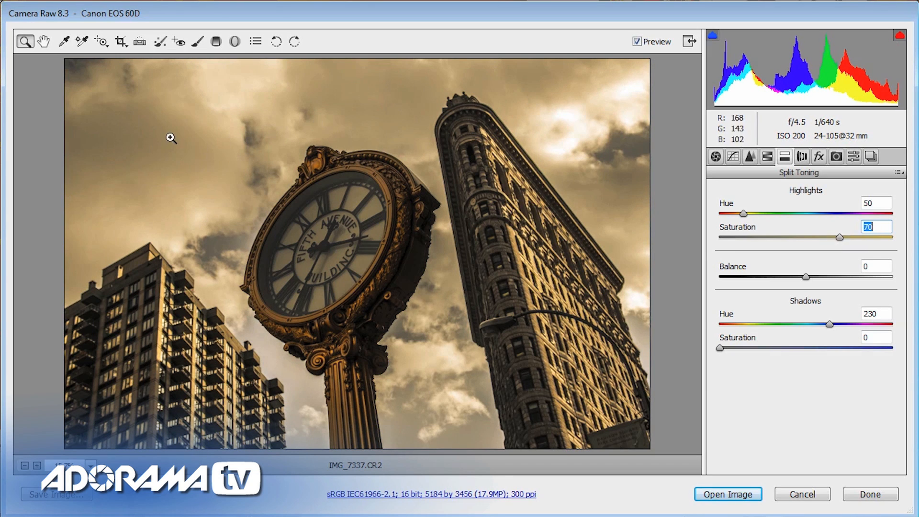
{"action": "left_click_drag", "start_coordinate": [844, 242], "coordinate": [824, 243]}
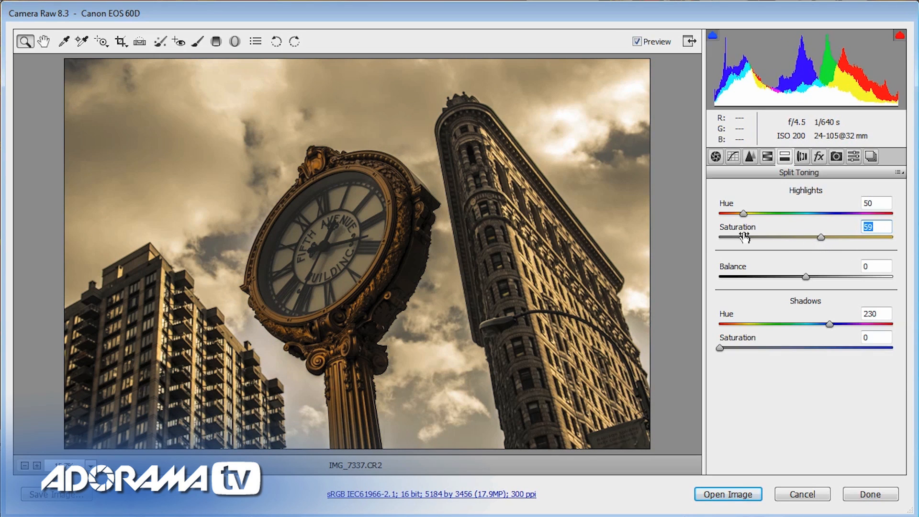
{"action": "left_click_drag", "start_coordinate": [722, 352], "coordinate": [824, 359]}
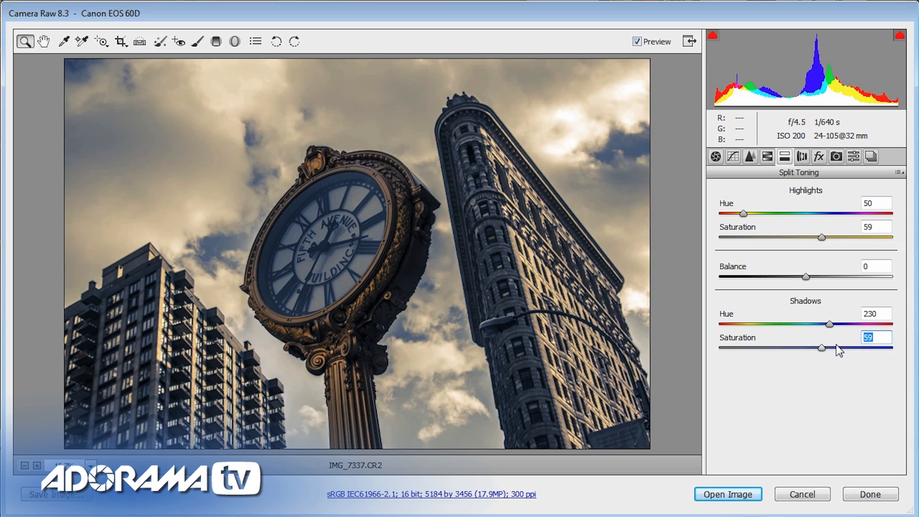
{"action": "left_click_drag", "start_coordinate": [827, 348], "coordinate": [831, 348]}
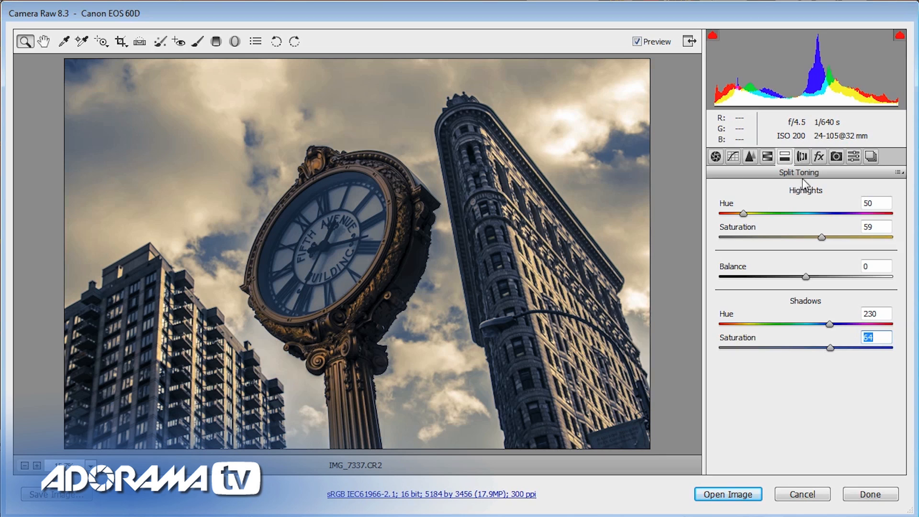
- Darken the photo's edges with a Highlight Priority post-crop vignette of amount -26
{"action": "left_click", "coordinate": [820, 157]}
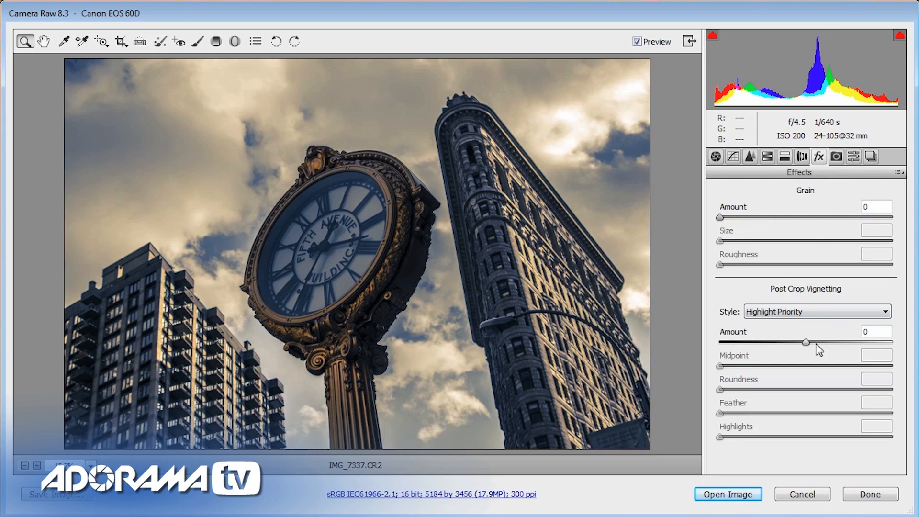
{"action": "left_click_drag", "start_coordinate": [808, 339], "coordinate": [780, 321]}
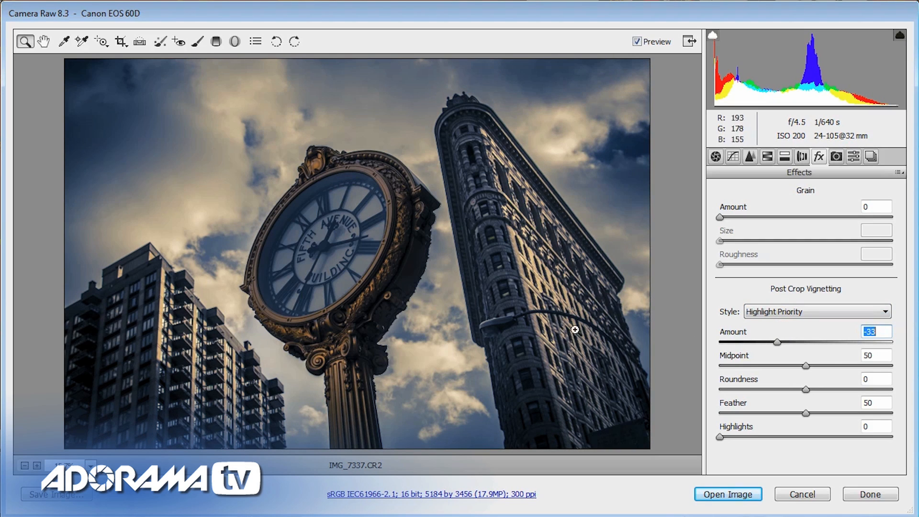
{"action": "mouse_move", "coordinate": [779, 343]}
{"action": "left_mouse_down"}
{"action": "mouse_move", "coordinate": [800, 342]}
{"action": "mouse_move", "coordinate": [764, 344]}
{"action": "mouse_move", "coordinate": [799, 345]}
{"action": "mouse_move", "coordinate": [783, 342]}
{"action": "left_mouse_up"}
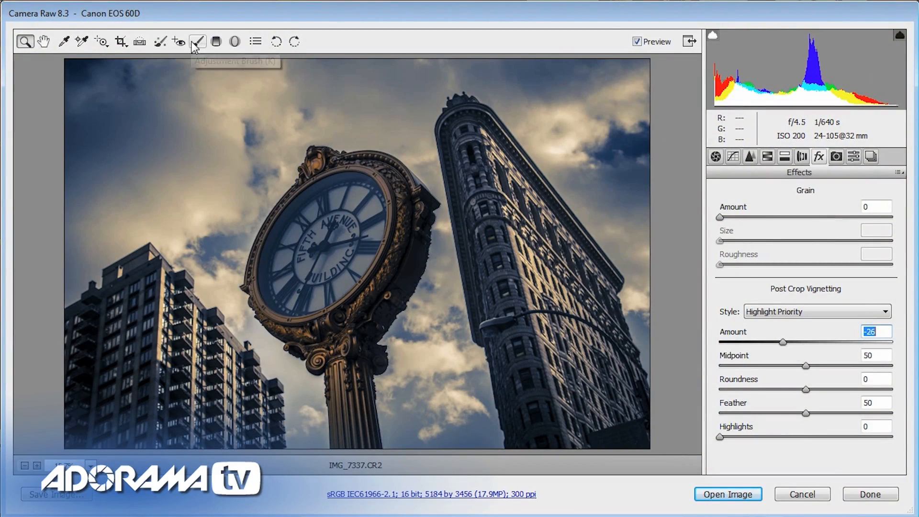
- Brighten the clock face and its ornate frame by painting over them with an Adjustment Brush at exposure +1.00
{"action": "left_click", "coordinate": [198, 44]}
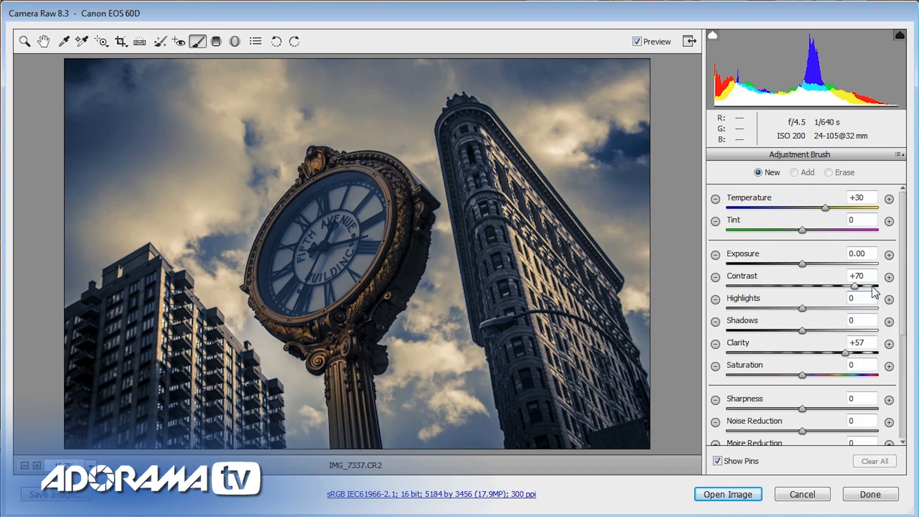
{"action": "left_click", "coordinate": [890, 256]}
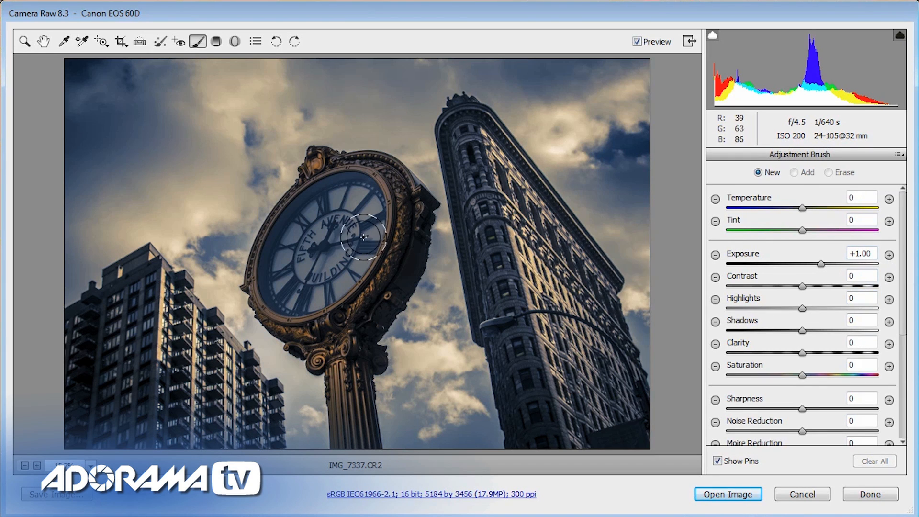
{"action": "mouse_move", "coordinate": [359, 236]}
{"action": "left_mouse_down"}
{"action": "mouse_move", "coordinate": [367, 193]}
{"action": "mouse_move", "coordinate": [333, 192]}
{"action": "mouse_move", "coordinate": [287, 279]}
{"action": "mouse_move", "coordinate": [332, 281]}
{"action": "mouse_move", "coordinate": [351, 267]}
{"action": "mouse_move", "coordinate": [369, 234]}
{"action": "mouse_move", "coordinate": [370, 193]}
{"action": "mouse_move", "coordinate": [384, 213]}
{"action": "mouse_move", "coordinate": [366, 262]}
{"action": "mouse_move", "coordinate": [302, 307]}
{"action": "mouse_move", "coordinate": [287, 297]}
{"action": "mouse_move", "coordinate": [318, 296]}
{"action": "mouse_move", "coordinate": [356, 277]}
{"action": "mouse_move", "coordinate": [381, 235]}
{"action": "mouse_move", "coordinate": [386, 266]}
{"action": "mouse_move", "coordinate": [385, 251]}
{"action": "mouse_move", "coordinate": [369, 266]}
{"action": "mouse_move", "coordinate": [335, 266]}
{"action": "left_mouse_up"}
{"action": "key", "text": "bracketleft"}
{"action": "key", "text": "bracketleft"}
{"action": "key", "text": "bracketleft"}
{"action": "key", "text": "bracketleft"}
{"action": "key", "text": "bracketleft"}
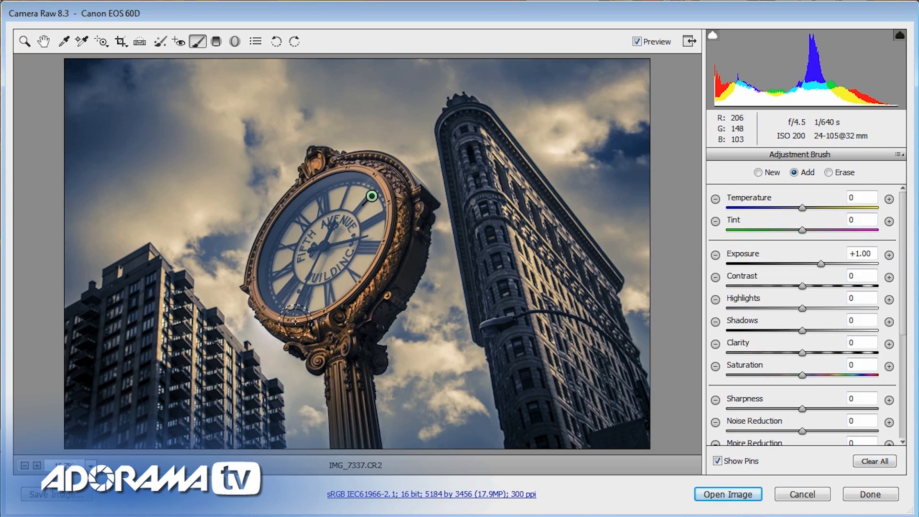
{"action": "mouse_move", "coordinate": [287, 325]}
{"action": "left_mouse_down"}
{"action": "mouse_move", "coordinate": [340, 371]}
{"action": "mouse_move", "coordinate": [345, 450]}
{"action": "mouse_move", "coordinate": [341, 411]}
{"action": "mouse_move", "coordinate": [367, 445]}
{"action": "mouse_move", "coordinate": [353, 387]}
{"action": "mouse_move", "coordinate": [357, 345]}
{"action": "left_mouse_up"}
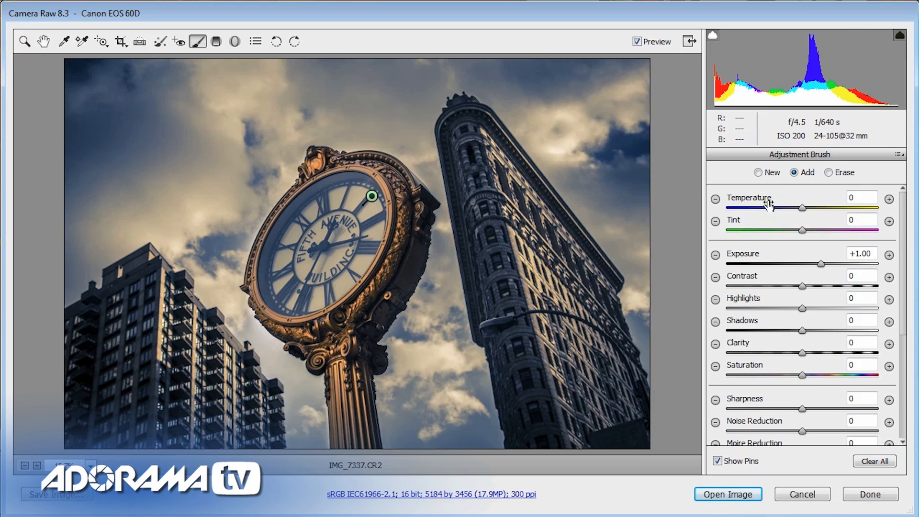
- Paint a new brush adjustment with contrast +54 and clarity +50 over the clock face, and warm its temperature
{"action": "left_click", "coordinate": [760, 174]}
{"action": "left_click", "coordinate": [889, 344]}
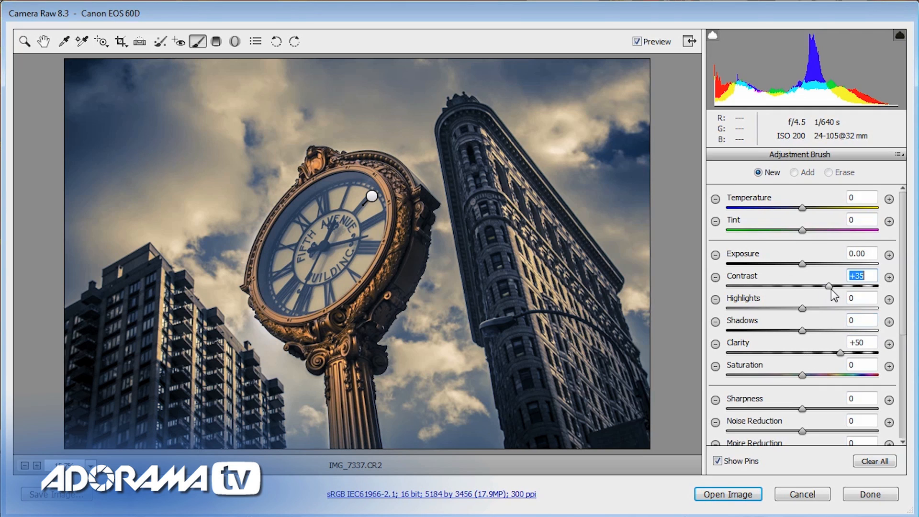
{"action": "left_click_drag", "start_coordinate": [842, 289], "coordinate": [845, 288]}
{"action": "key", "text": "bracketright"}
{"action": "key", "text": "bracketright"}
{"action": "key", "text": "bracketright"}
{"action": "key", "text": "bracketright"}
{"action": "key", "text": "bracketright"}
{"action": "mouse_move", "coordinate": [343, 207]}
{"action": "left_mouse_down"}
{"action": "mouse_move", "coordinate": [296, 253]}
{"action": "mouse_move", "coordinate": [297, 275]}
{"action": "mouse_move", "coordinate": [310, 278]}
{"action": "mouse_move", "coordinate": [344, 243]}
{"action": "mouse_move", "coordinate": [352, 215]}
{"action": "mouse_move", "coordinate": [337, 209]}
{"action": "mouse_move", "coordinate": [301, 244]}
{"action": "mouse_move", "coordinate": [296, 263]}
{"action": "mouse_move", "coordinate": [329, 255]}
{"action": "mouse_move", "coordinate": [348, 205]}
{"action": "mouse_move", "coordinate": [335, 208]}
{"action": "mouse_move", "coordinate": [301, 256]}
{"action": "mouse_move", "coordinate": [316, 268]}
{"action": "left_mouse_up"}
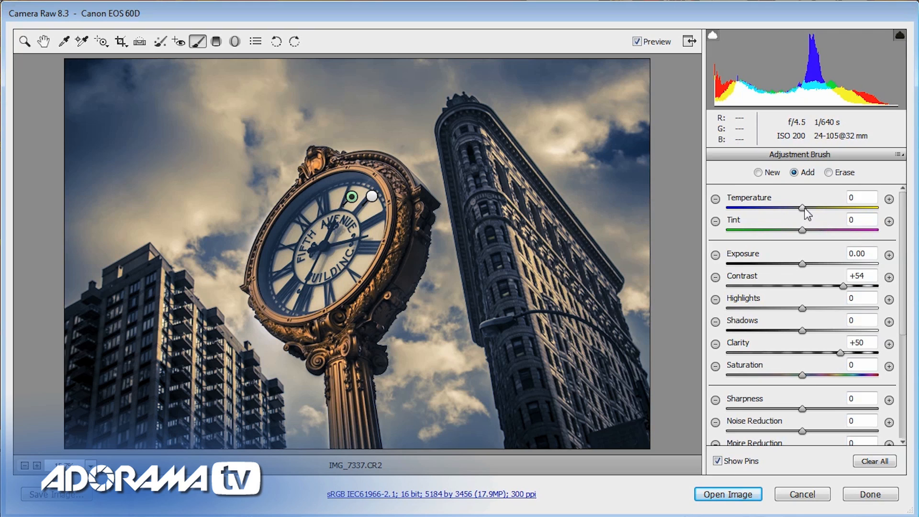
{"action": "left_click_drag", "start_coordinate": [803, 207], "coordinate": [826, 208]}
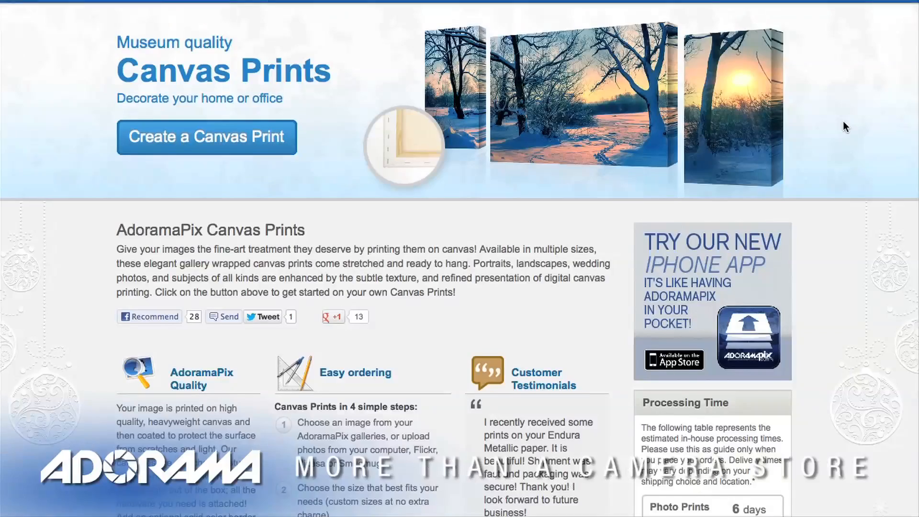
{"action": "scroll", "coordinate": [844, 124], "scroll_direction": "down", "scroll_amount": 1}
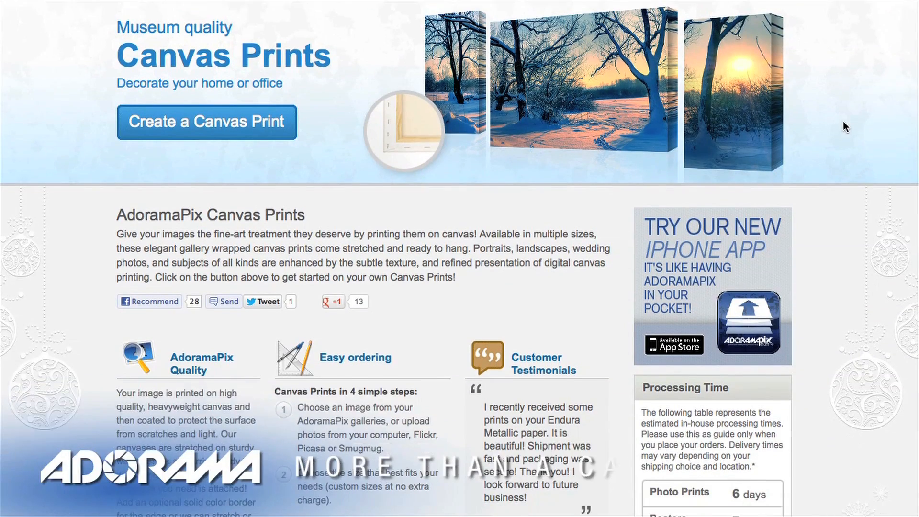